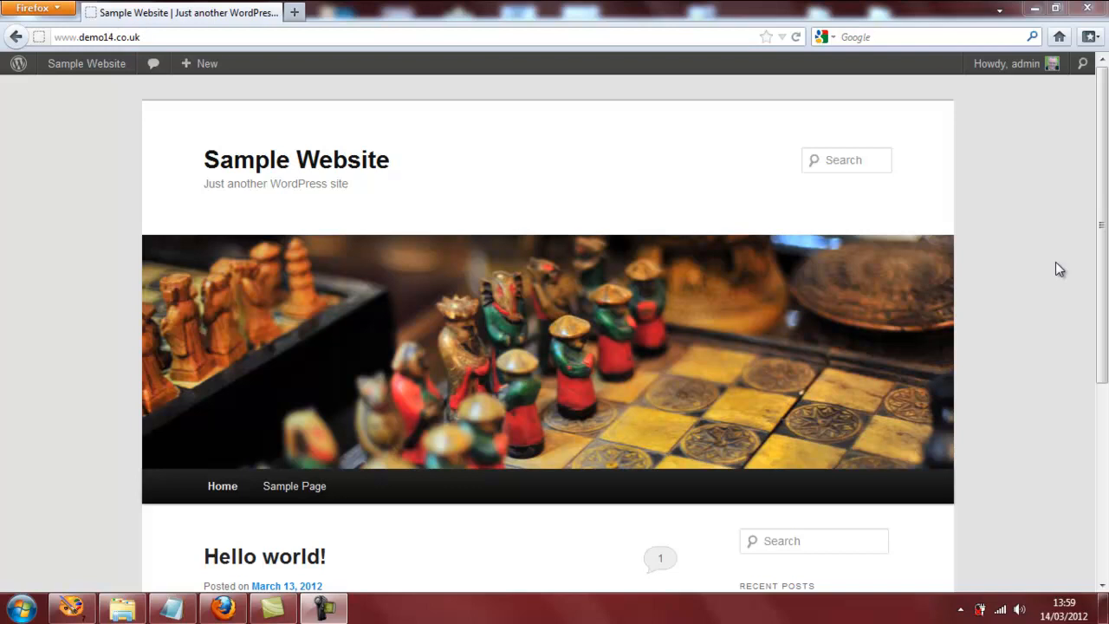
pyautogui.moveTo(1103, 247); pyautogui.dragTo(1105, 447)
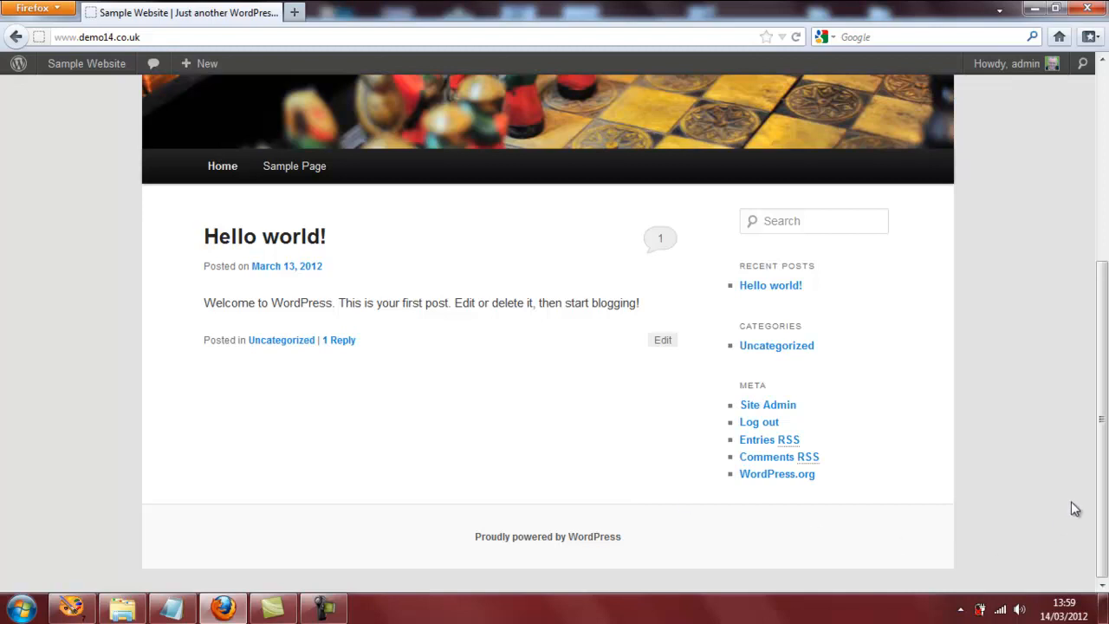
pyautogui.moveTo(1102, 498); pyautogui.dragTo(1103, 295)
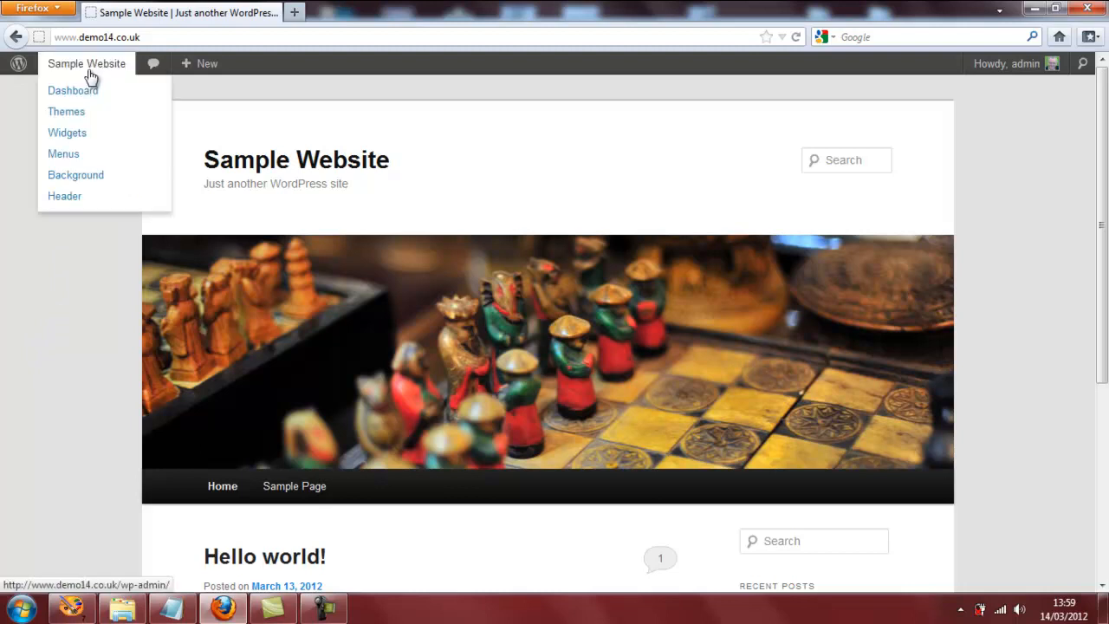
# Go to the Dashboard and reach the Twenty Eleven theme editor via Appearance > Editor.
pyautogui.moveTo(87, 64)
pyautogui.click(76, 93)
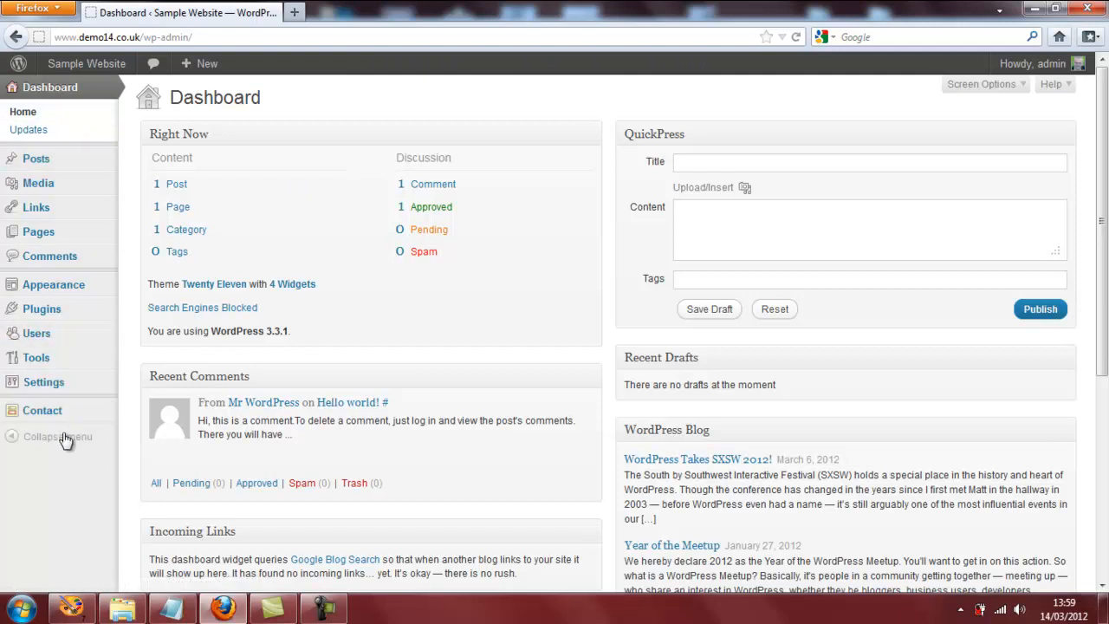
pyautogui.moveTo(54, 284)
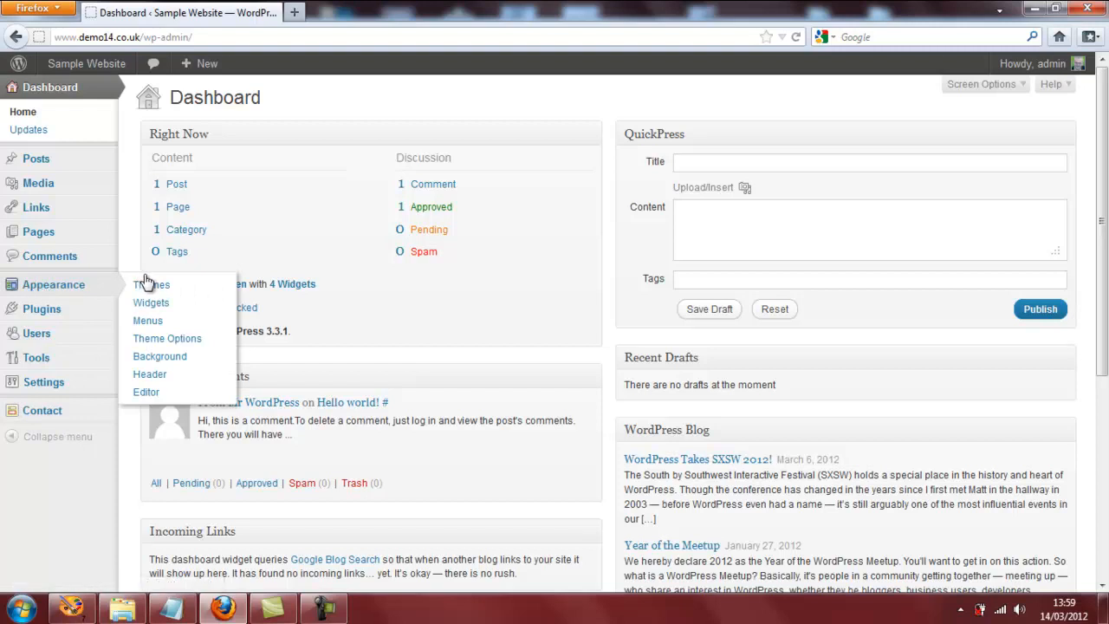
pyautogui.click(147, 393)
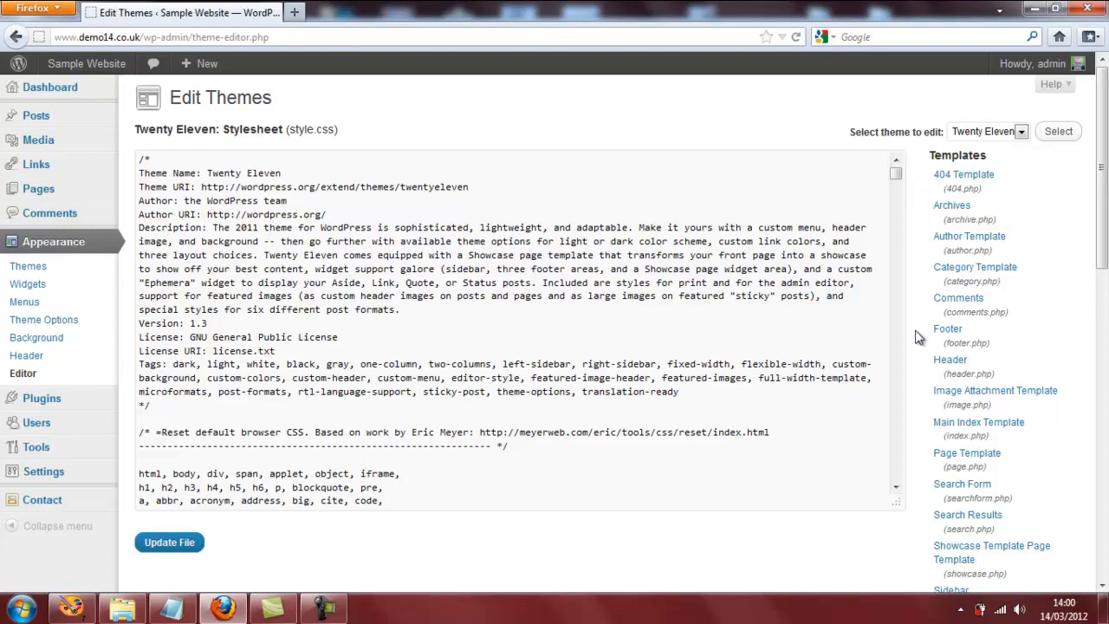
# Load footer.php and copy all of its code as a backup, then deselect.
pyautogui.click(947, 330)
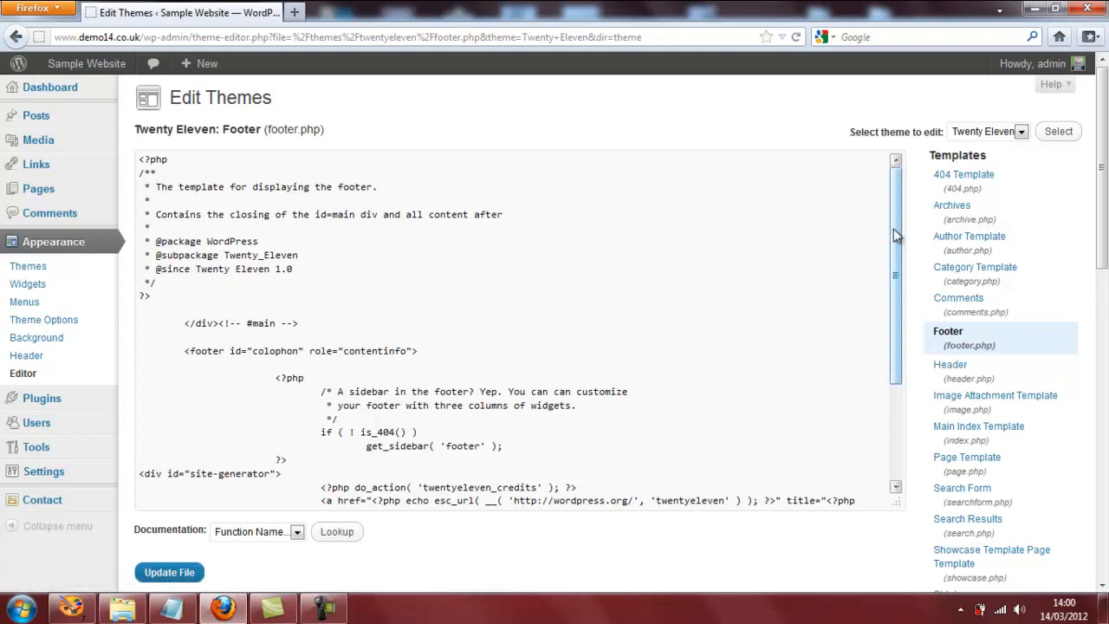
pyautogui.moveTo(897, 243); pyautogui.dragTo(897, 252)
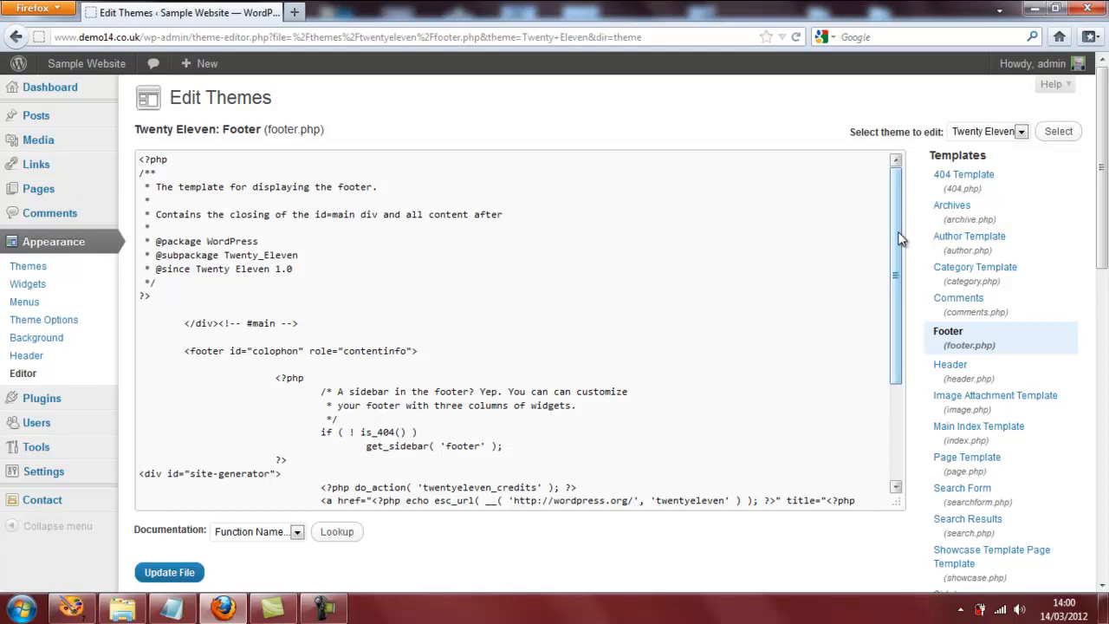
pyautogui.moveTo(897, 250); pyautogui.dragTo(895, 377)
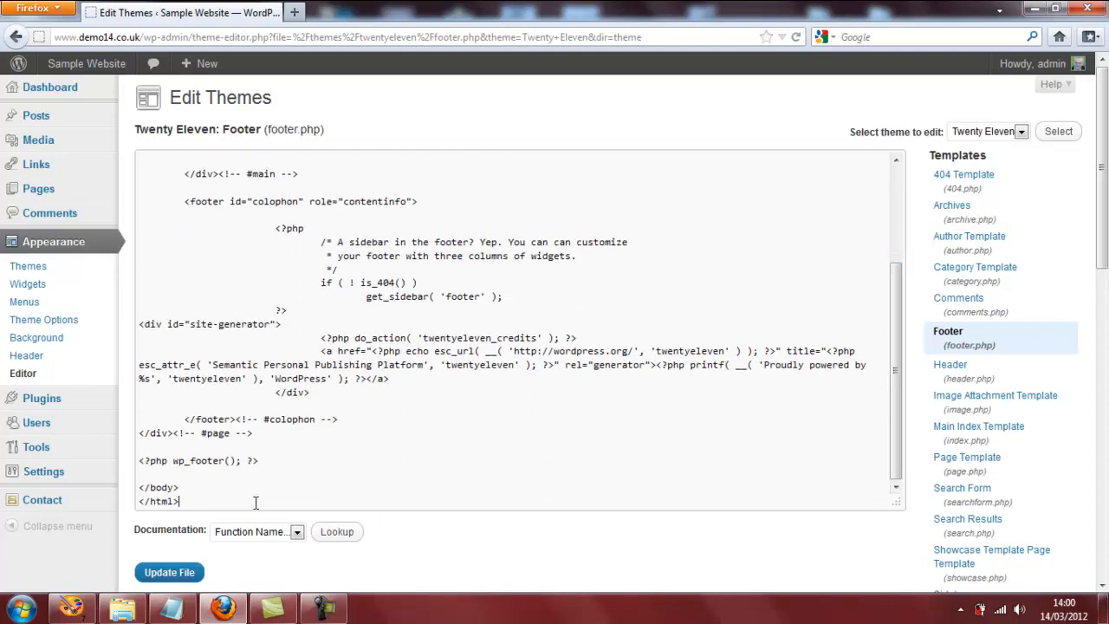
pyautogui.moveTo(182, 502)
pyautogui.mouseDown()
pyautogui.moveTo(130, 474)
pyautogui.moveTo(113, 99)
pyautogui.mouseUp()
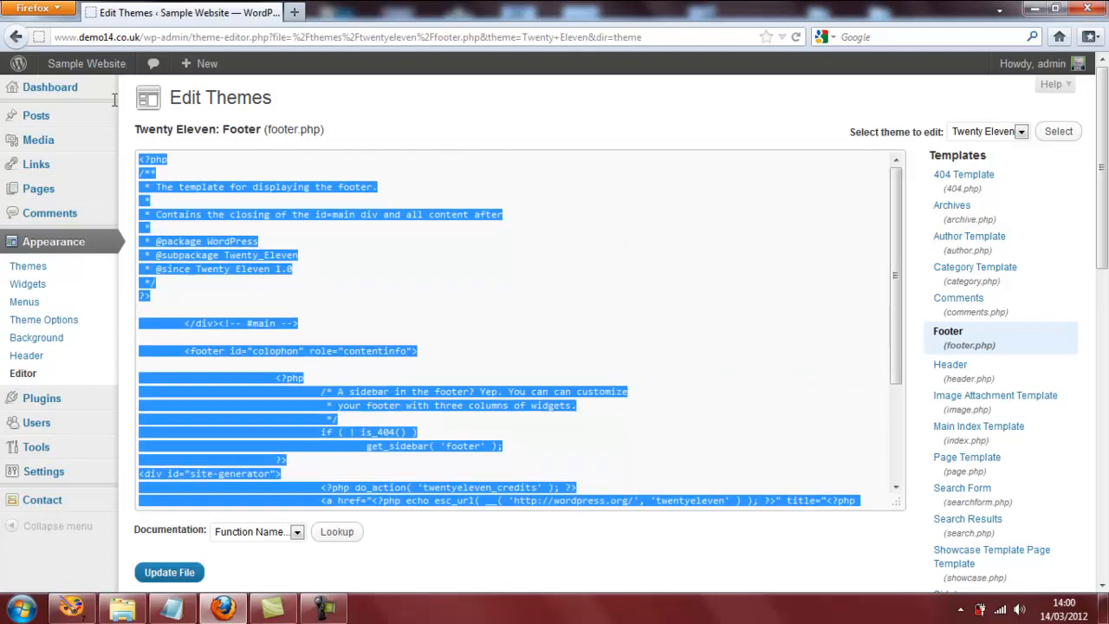
pyautogui.rightClick(260, 267)
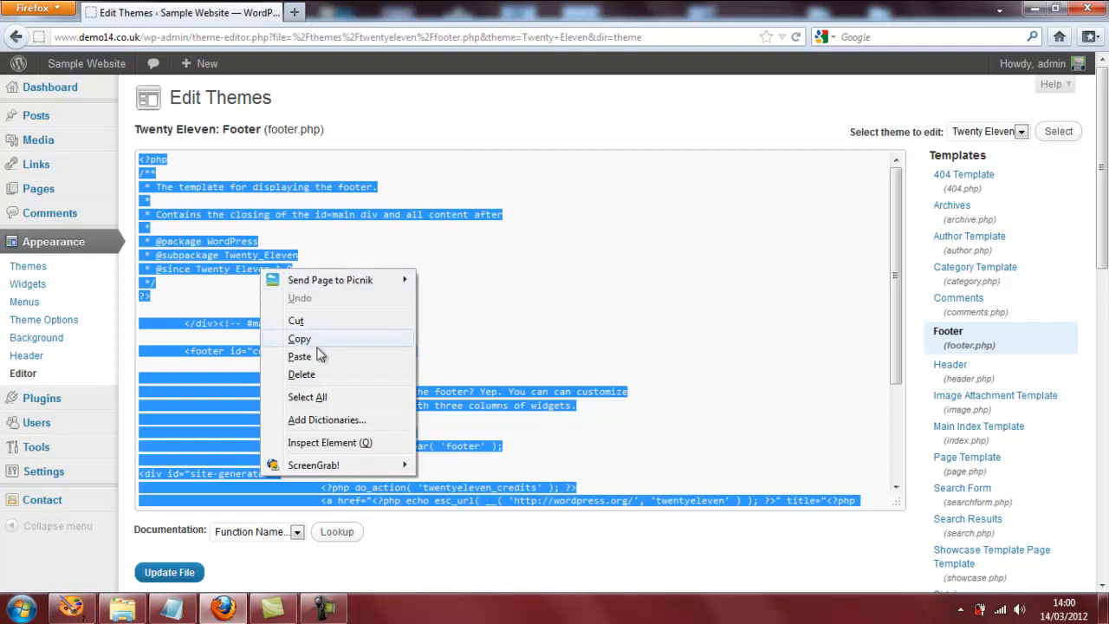
pyautogui.click(322, 343)
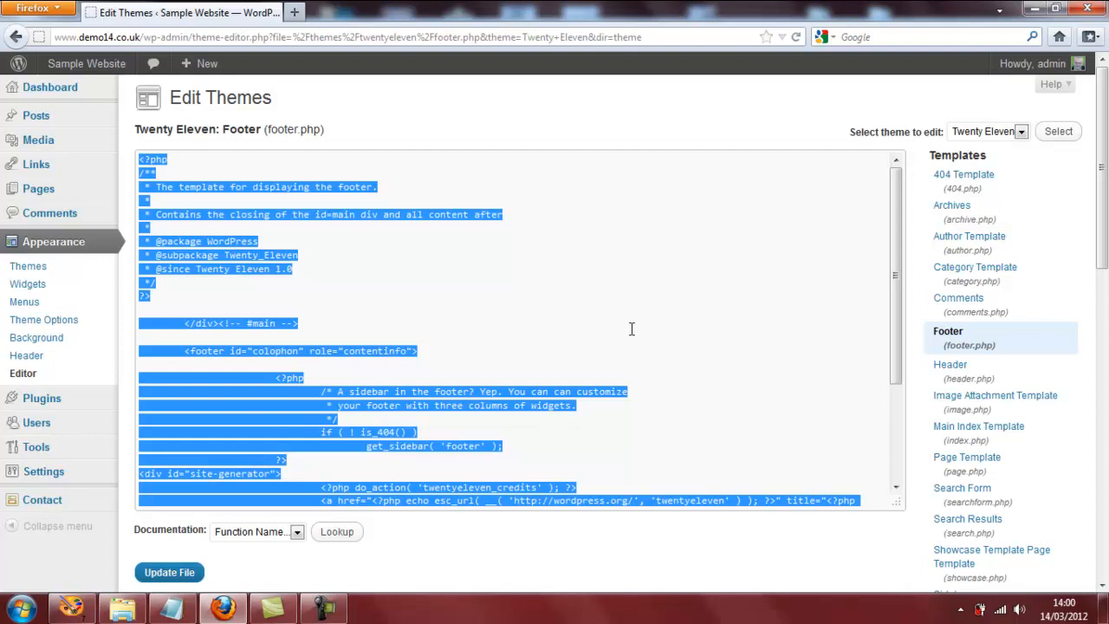
pyautogui.click(632, 328)
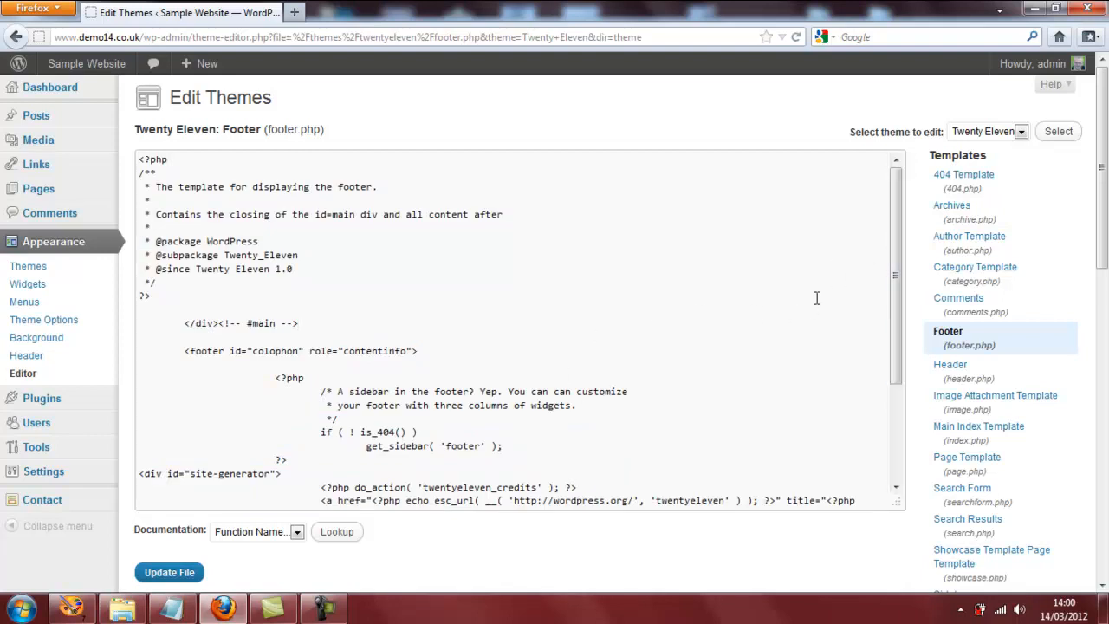
pyautogui.moveTo(895, 251); pyautogui.dragTo(895, 338)
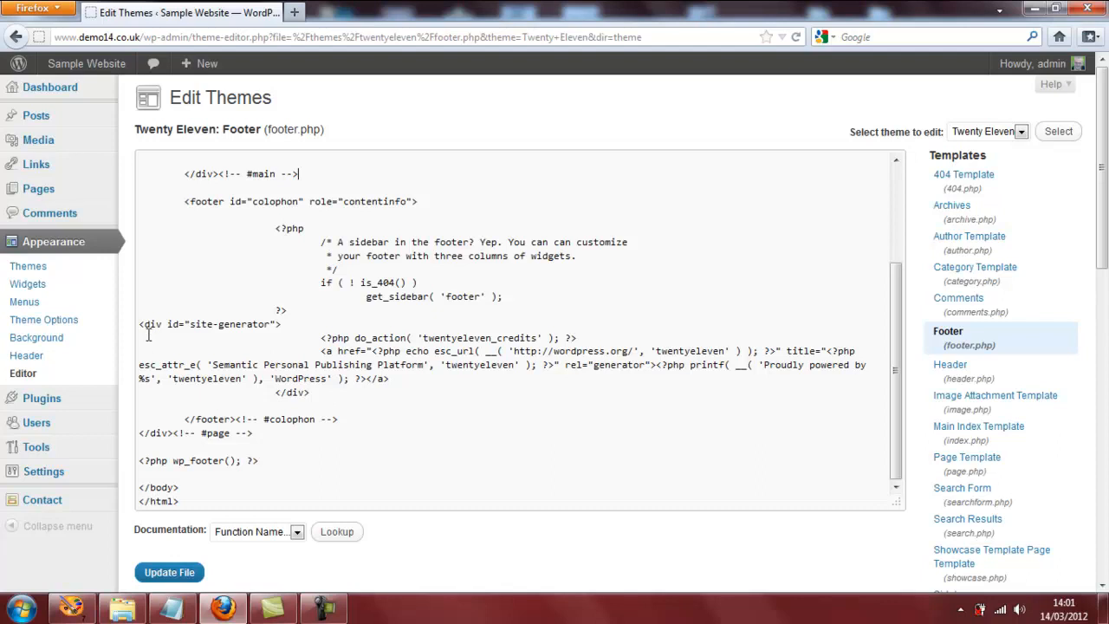
# Delete the <div id="site-generator"> credit block and save with Update File.
pyautogui.moveTo(138, 324)
pyautogui.mouseDown()
pyautogui.moveTo(281, 325)
pyautogui.moveTo(358, 391)
pyautogui.mouseUp()
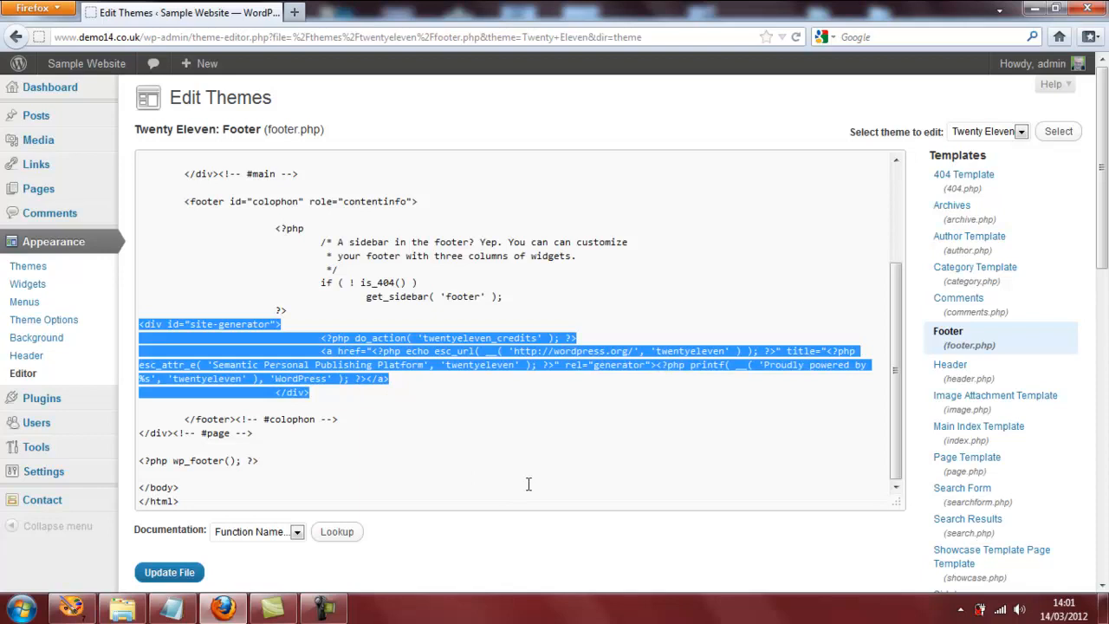
pyautogui.press('Delete')
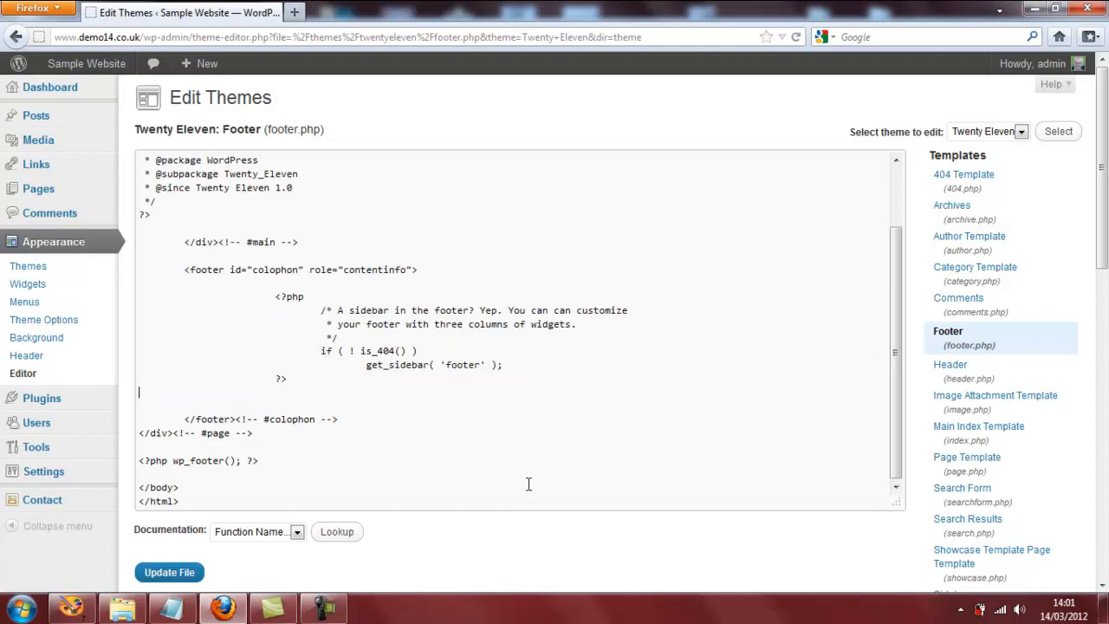
pyautogui.click(175, 573)
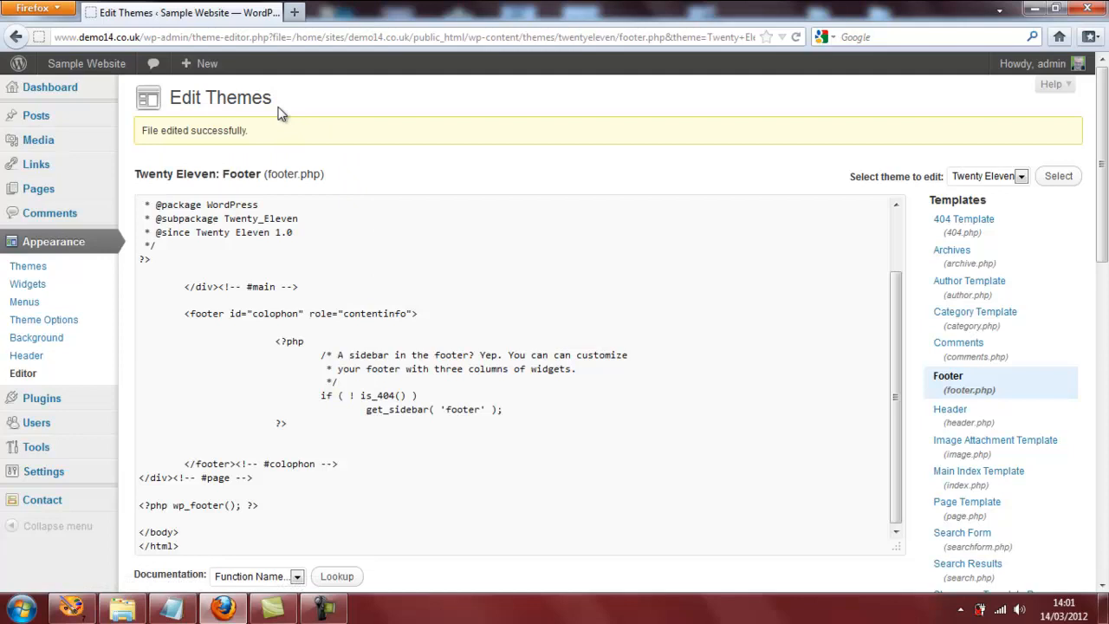
pyautogui.moveTo(87, 63)
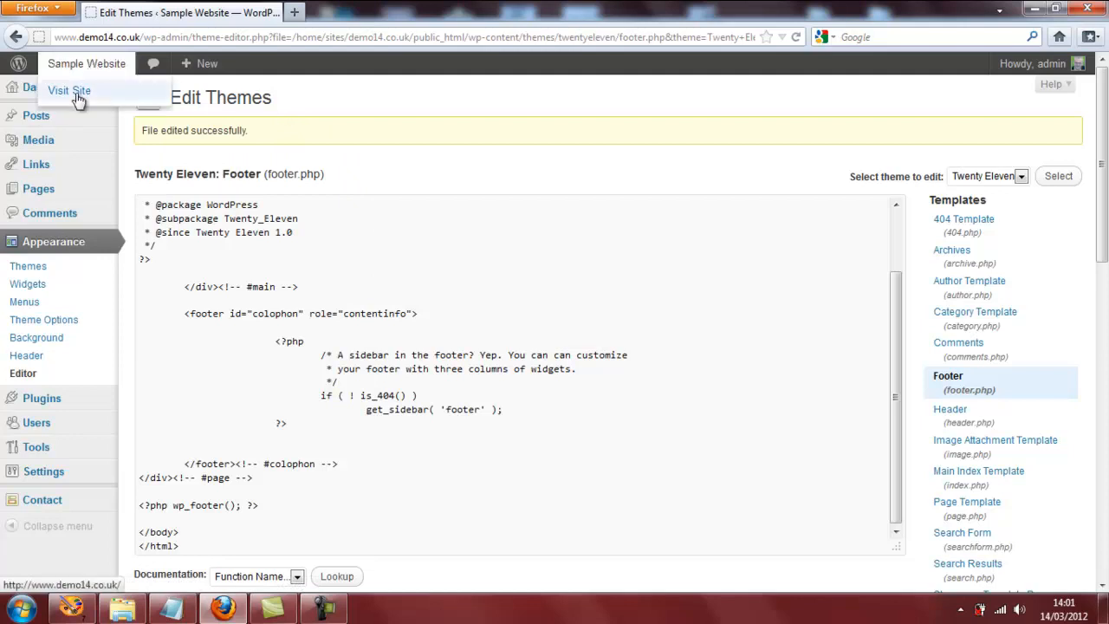
# Visit the live Sample Website to check the footer credit is gone.
pyautogui.click(78, 95)
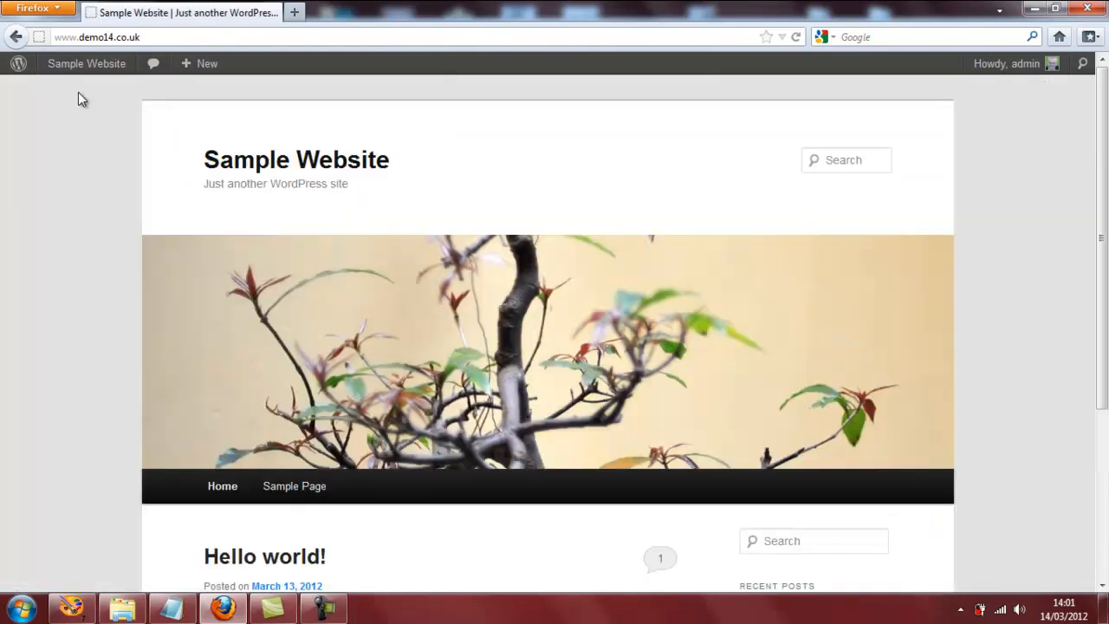
pyautogui.moveTo(1105, 130); pyautogui.dragTo(1105, 364)
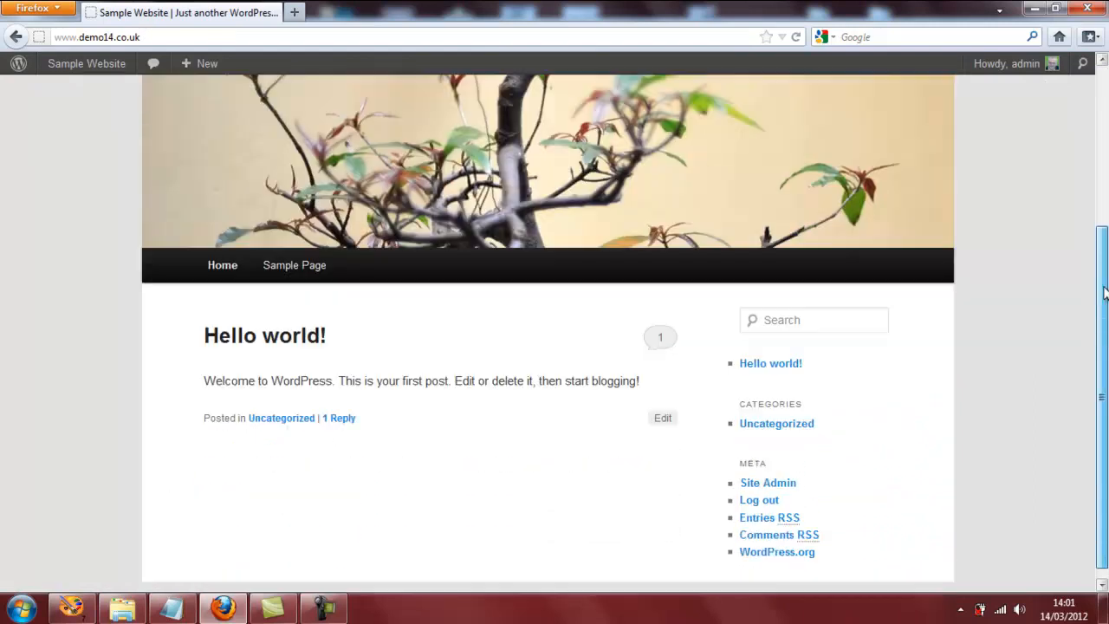